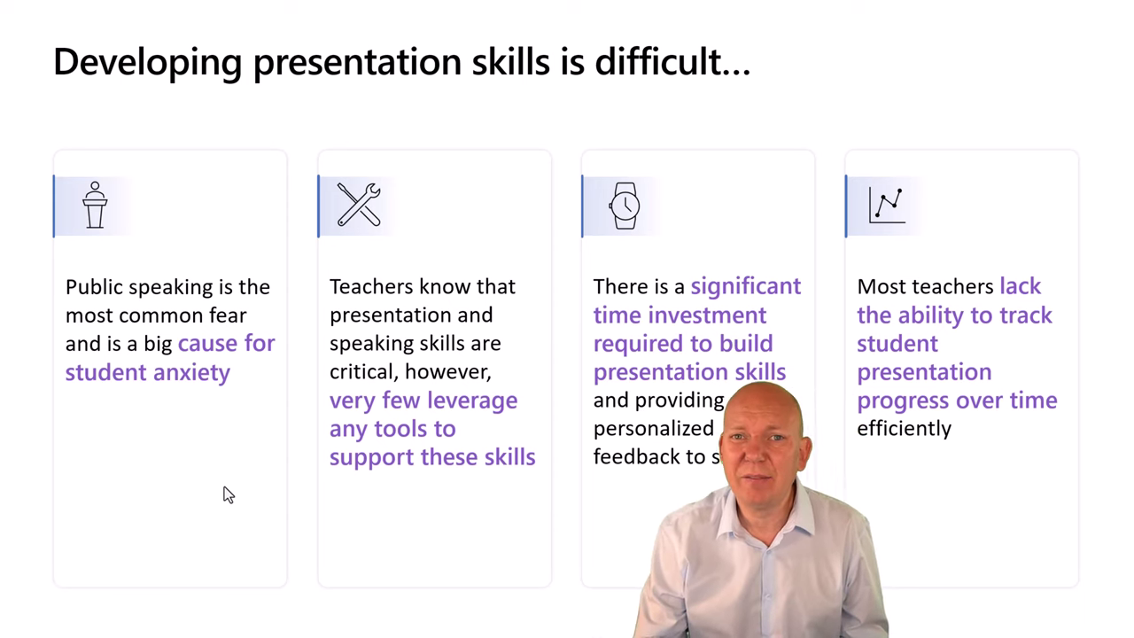
Advance the slideshow to the 'Tradisjonell elev presentasjon' slide.
{"action": "key", "text": "Right"}
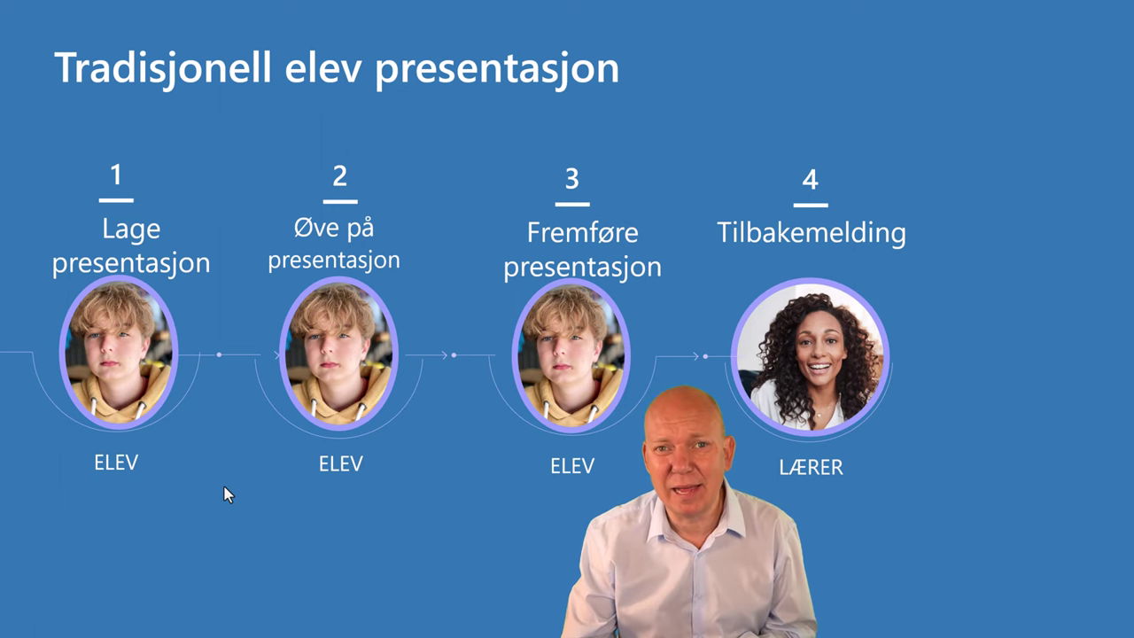
Advance to the five-step 'Elev presentasjon med kunstig intelligens (KI)' slide.
{"action": "key", "text": "Right"}
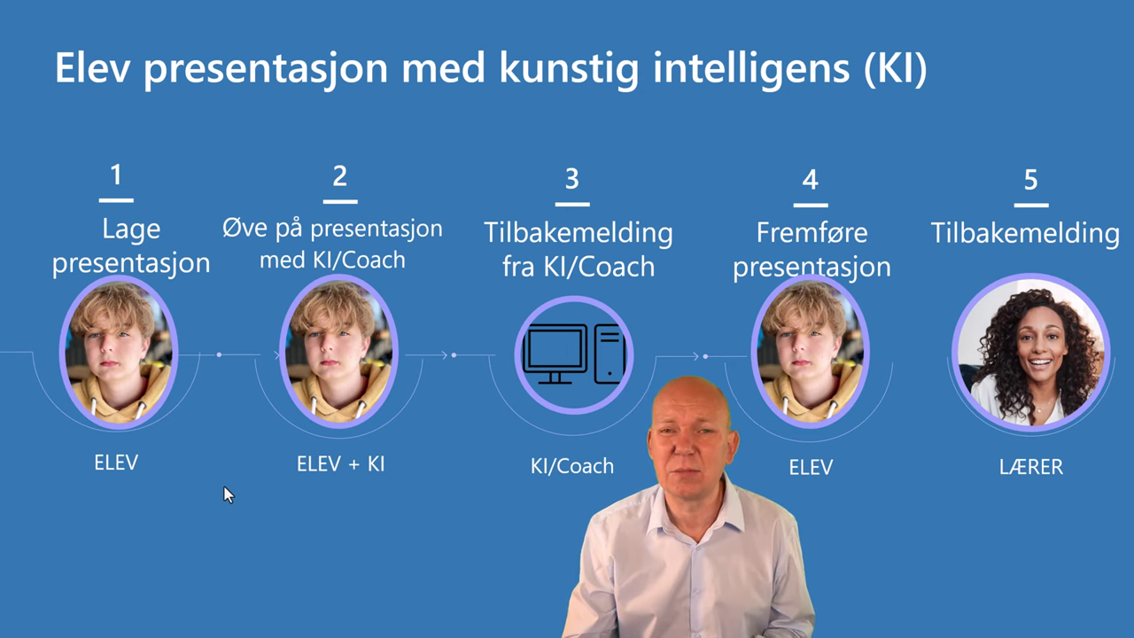
Move on to slide 6, 'Speaker Progress + Speaker Coach'.
{"action": "key", "text": "Right"}
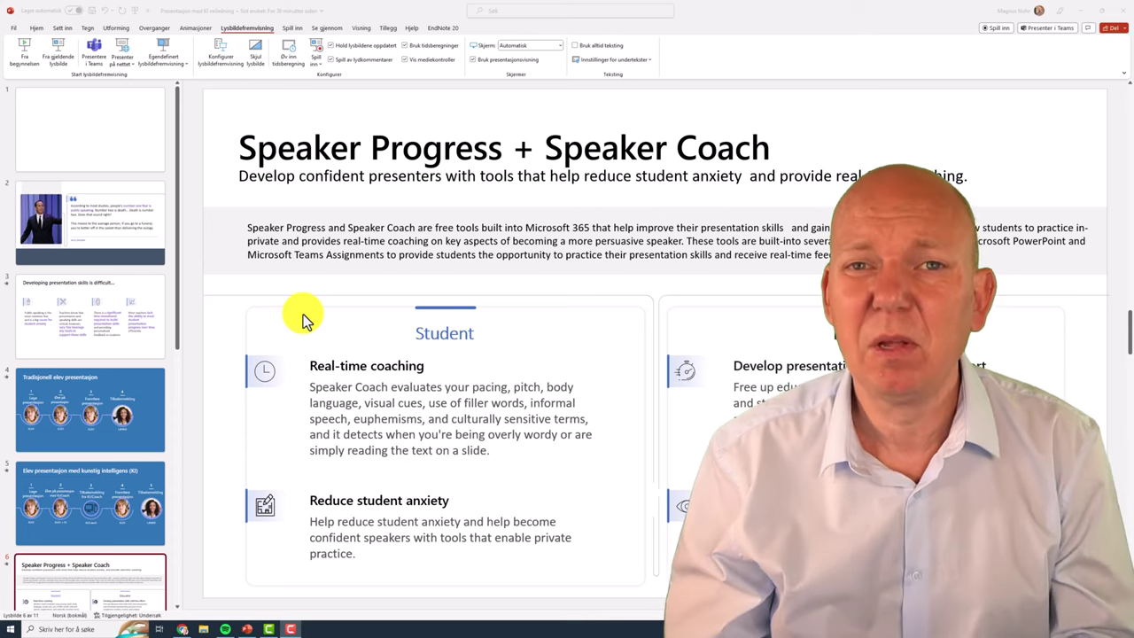
Go to File > Alternativer and show the Språk (Language) page.
{"action": "left_click", "coordinate": [15, 30]}
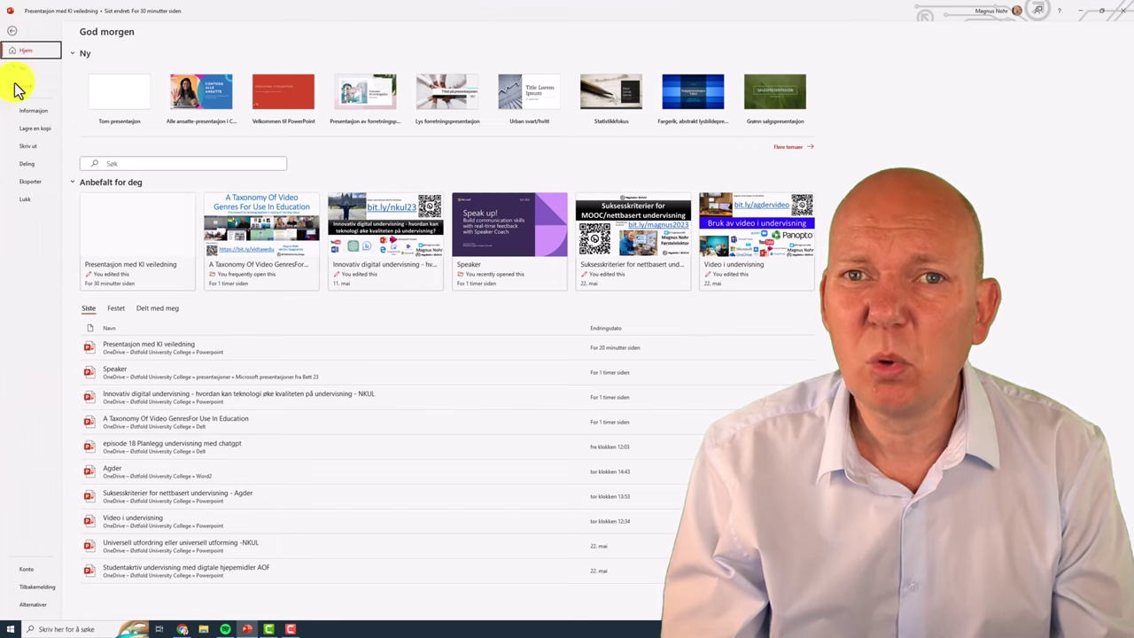
{"action": "left_click", "coordinate": [40, 606]}
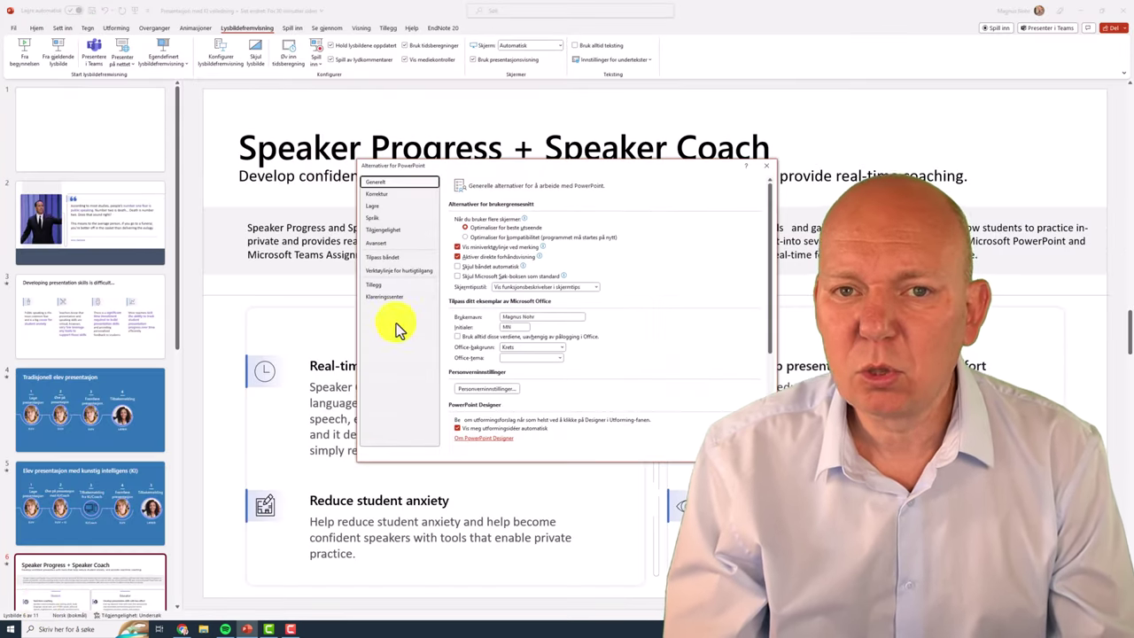
{"action": "left_click", "coordinate": [390, 218]}
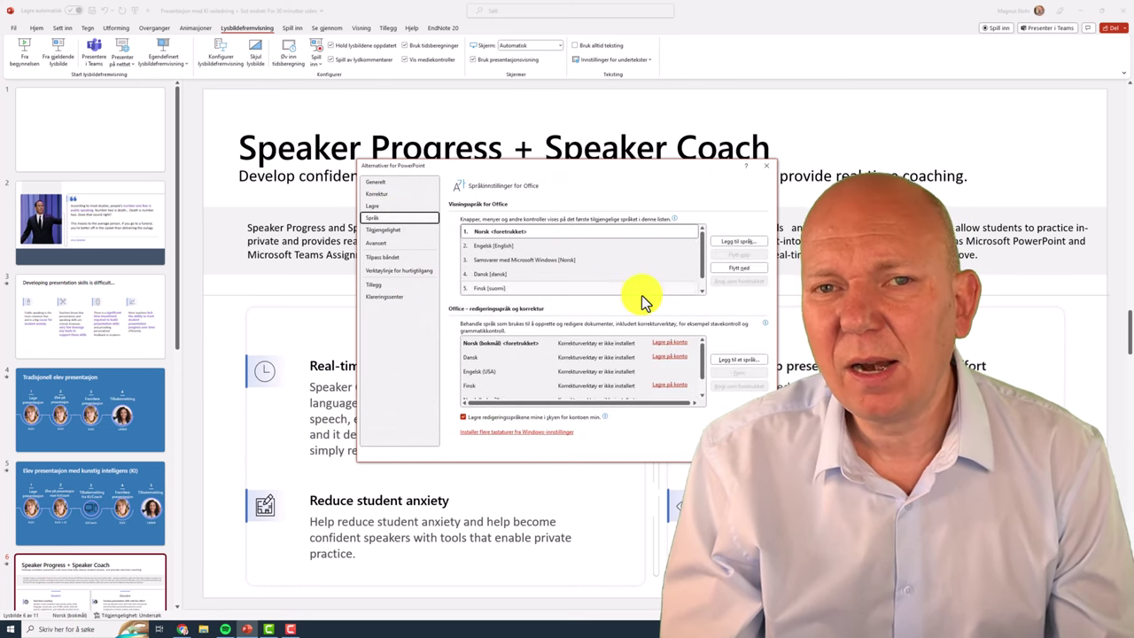
Move Engelsk above Norsk and set it as the preferred Office display language.
{"action": "left_click", "coordinate": [742, 243]}
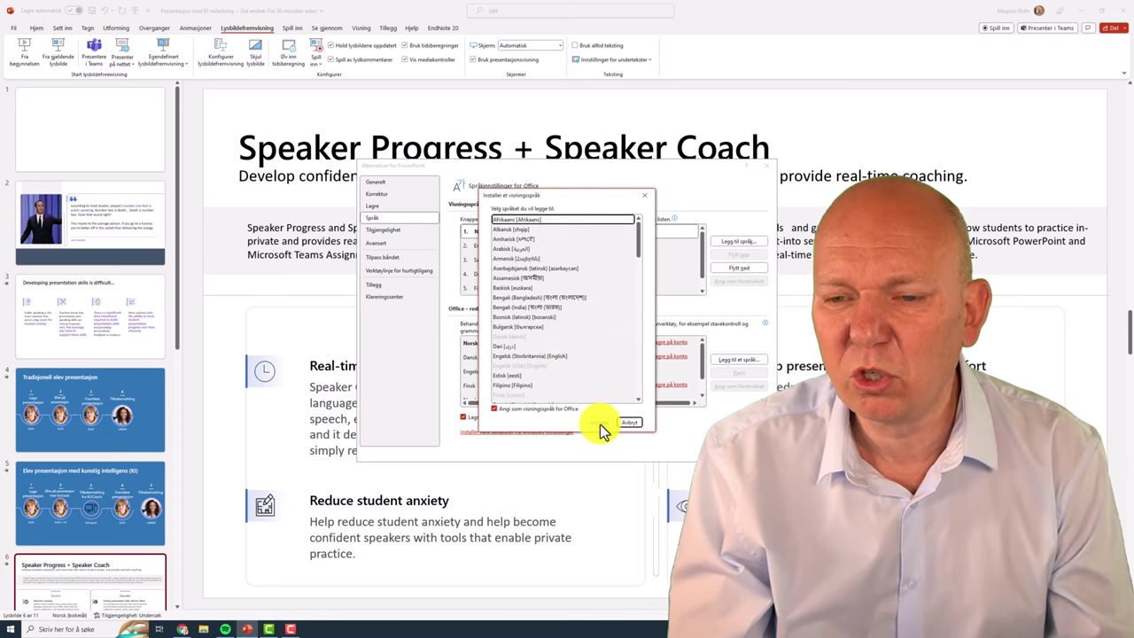
{"action": "left_click", "coordinate": [628, 423]}
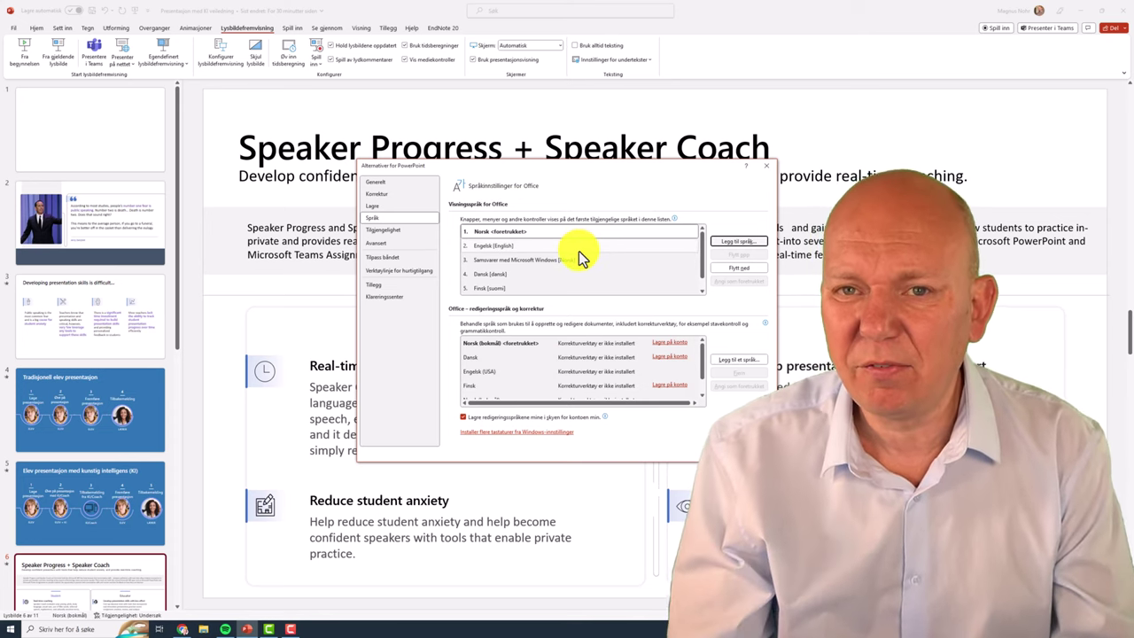
{"action": "left_click", "coordinate": [581, 248]}
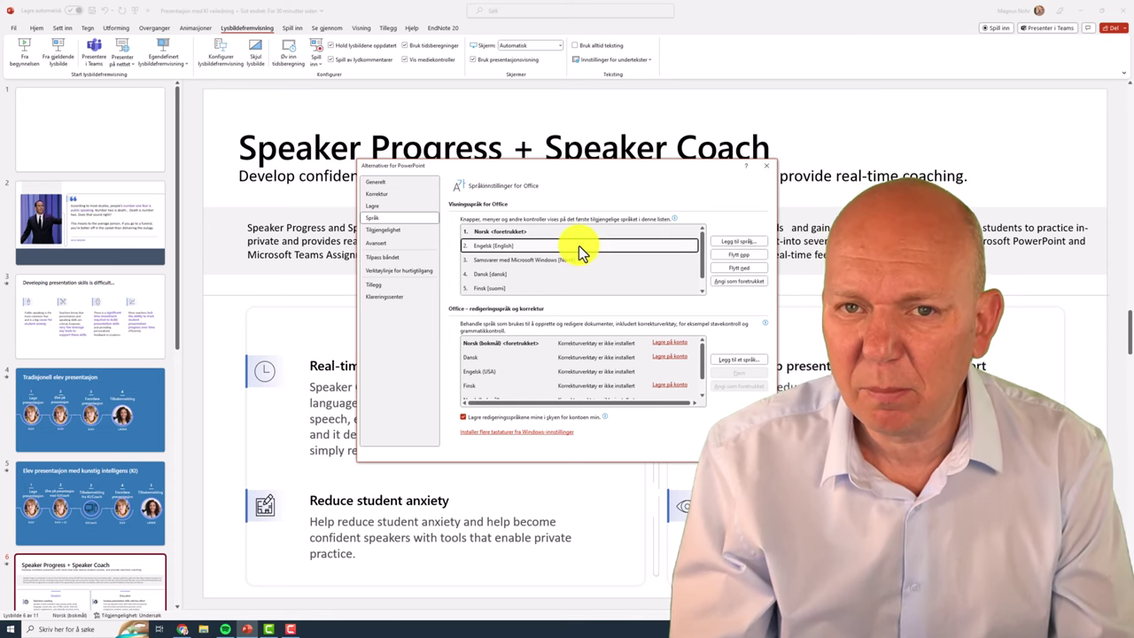
{"action": "left_click", "coordinate": [740, 255]}
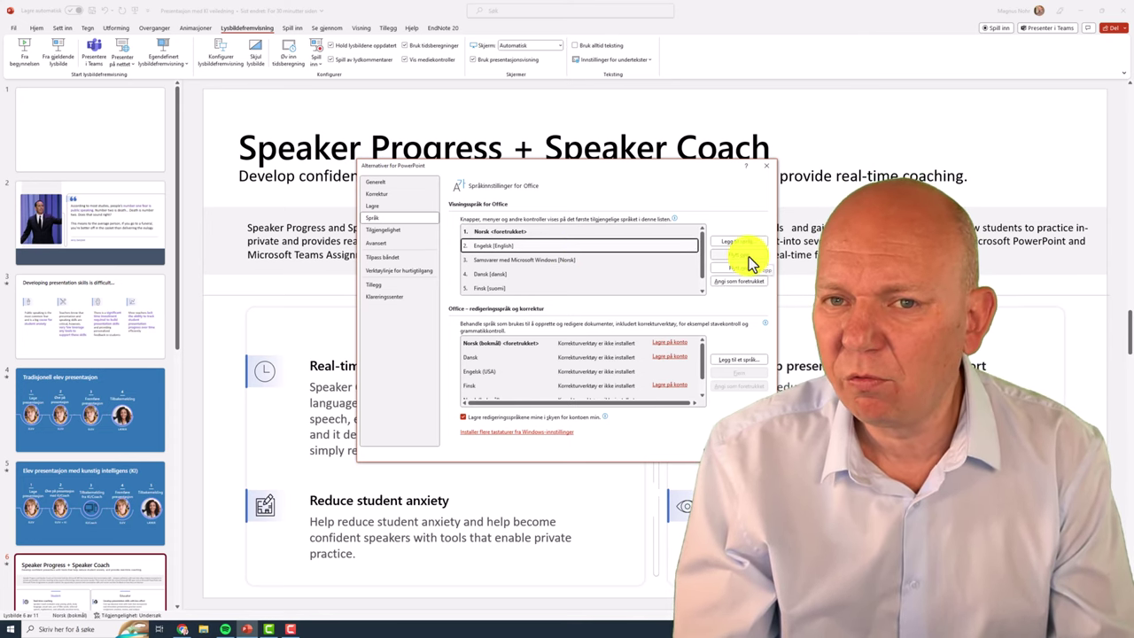
{"action": "left_click", "coordinate": [749, 259]}
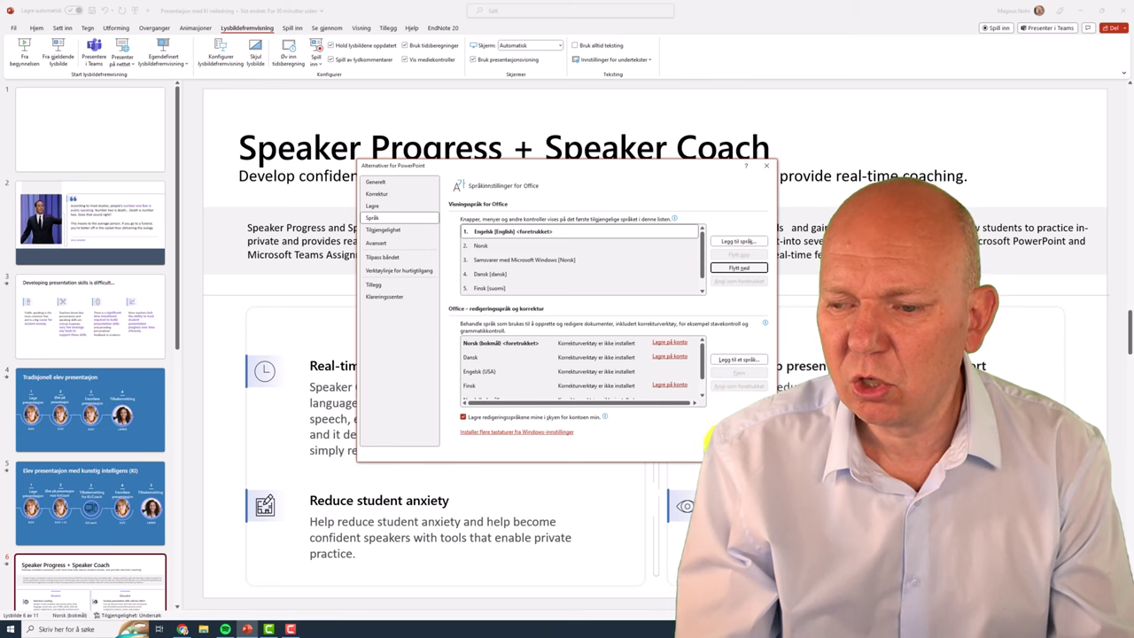
Confirm the English language change, restart PowerPoint, and show the Slide Show tab.
{"action": "key", "text": "Return"}
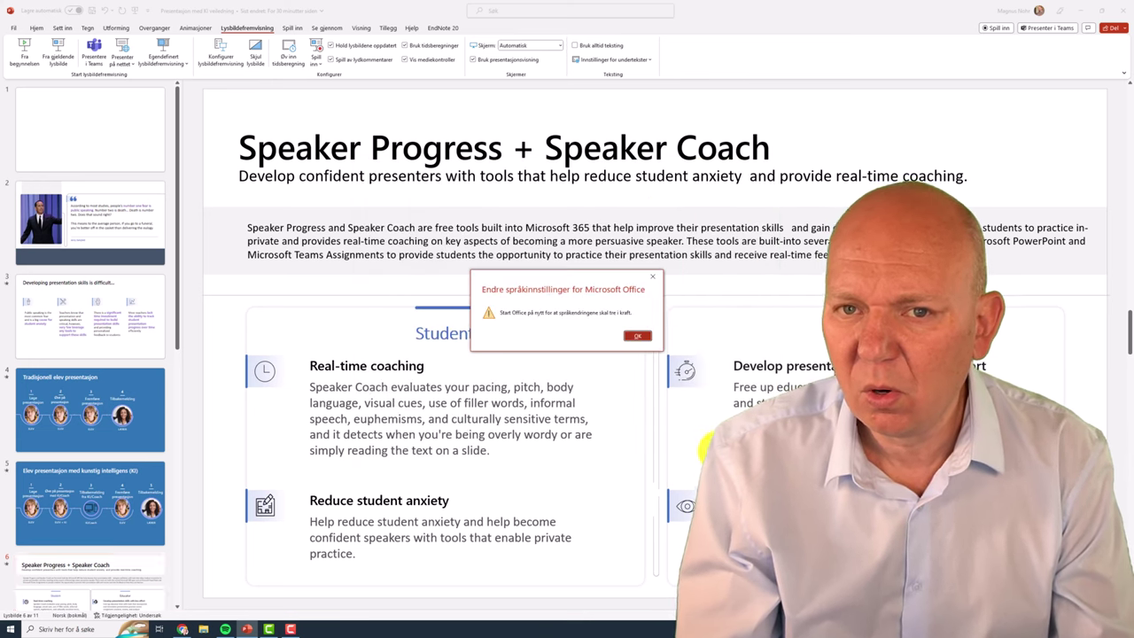
{"action": "left_click", "coordinate": [643, 338]}
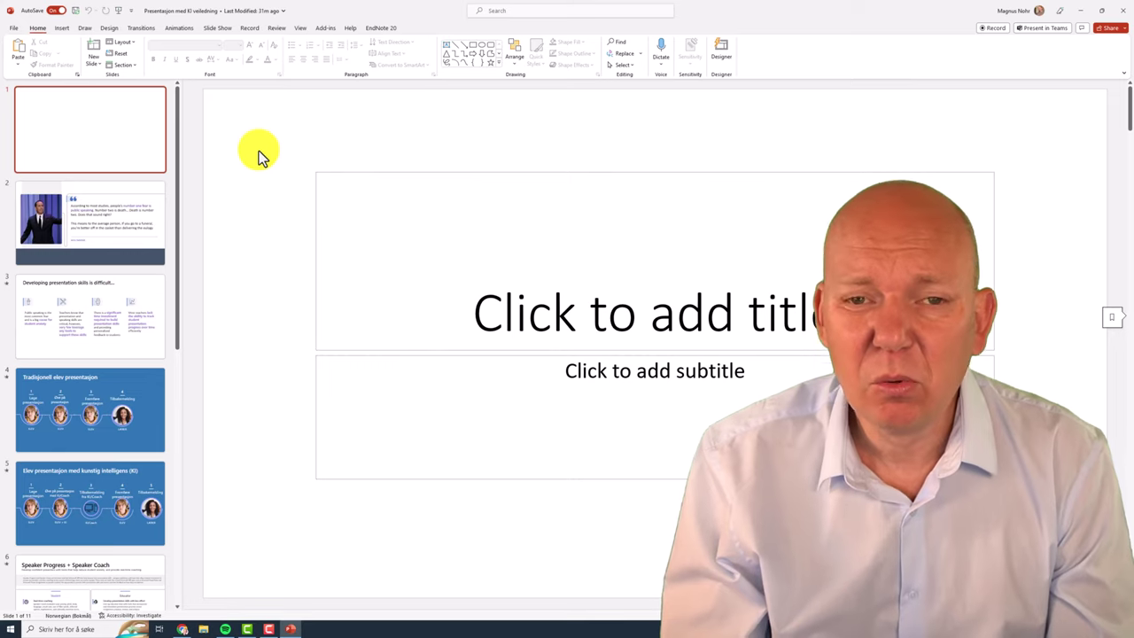
{"action": "left_click", "coordinate": [221, 32]}
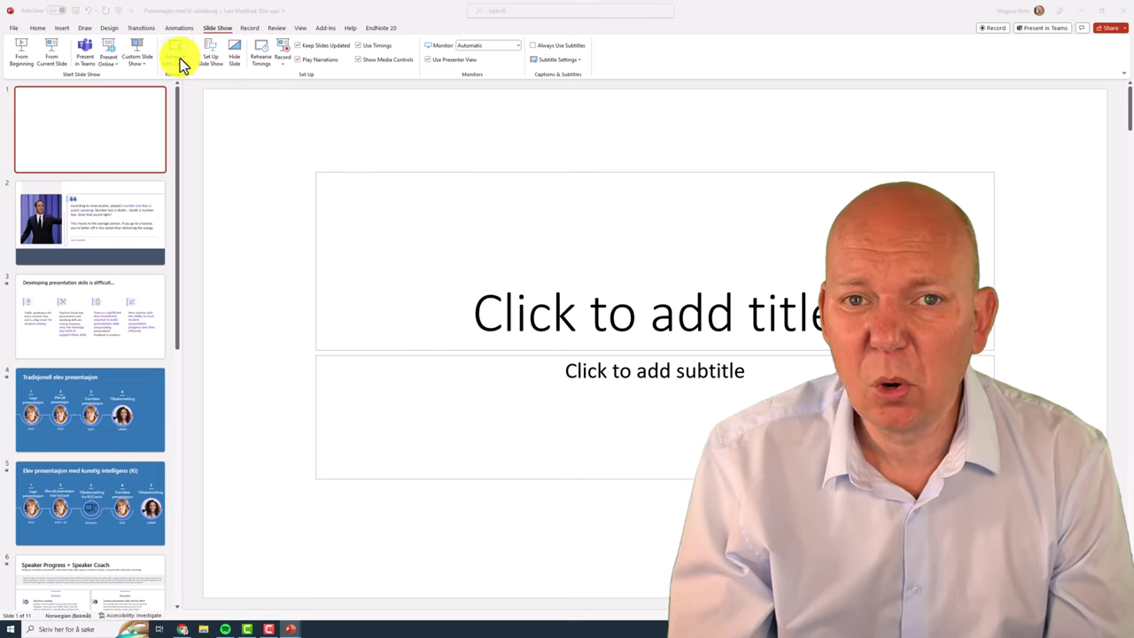
Launch Rehearse with Coach from the Slide Show tab.
{"action": "left_click", "coordinate": [180, 58]}
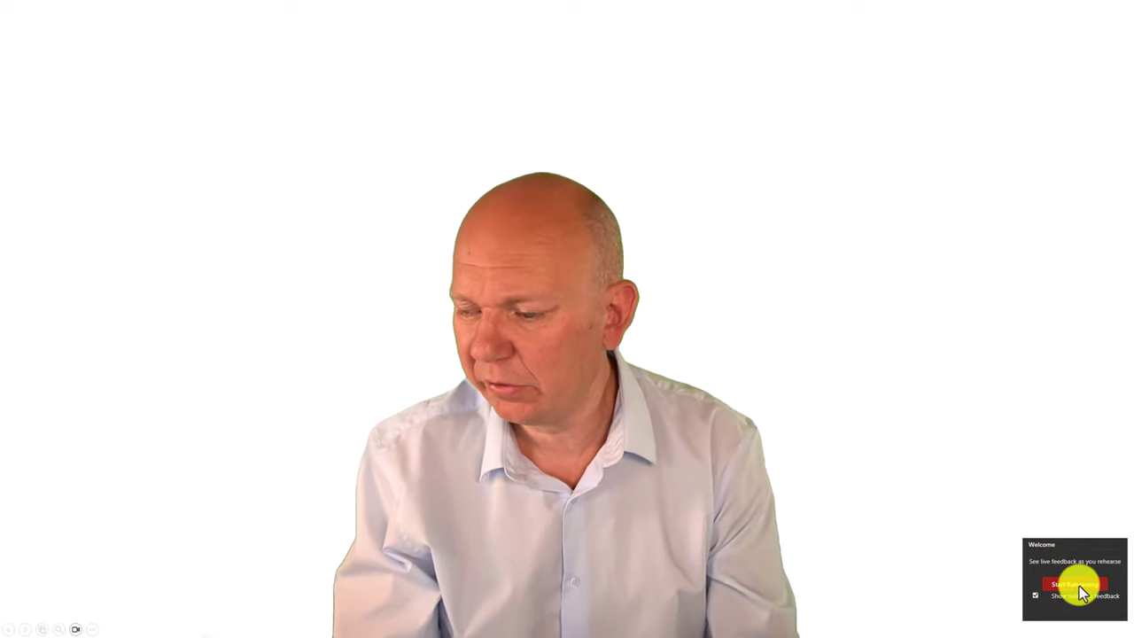
Start rehearsing and present all 11 slides through to the Rehearsal Report.
{"action": "left_click", "coordinate": [1079, 586]}
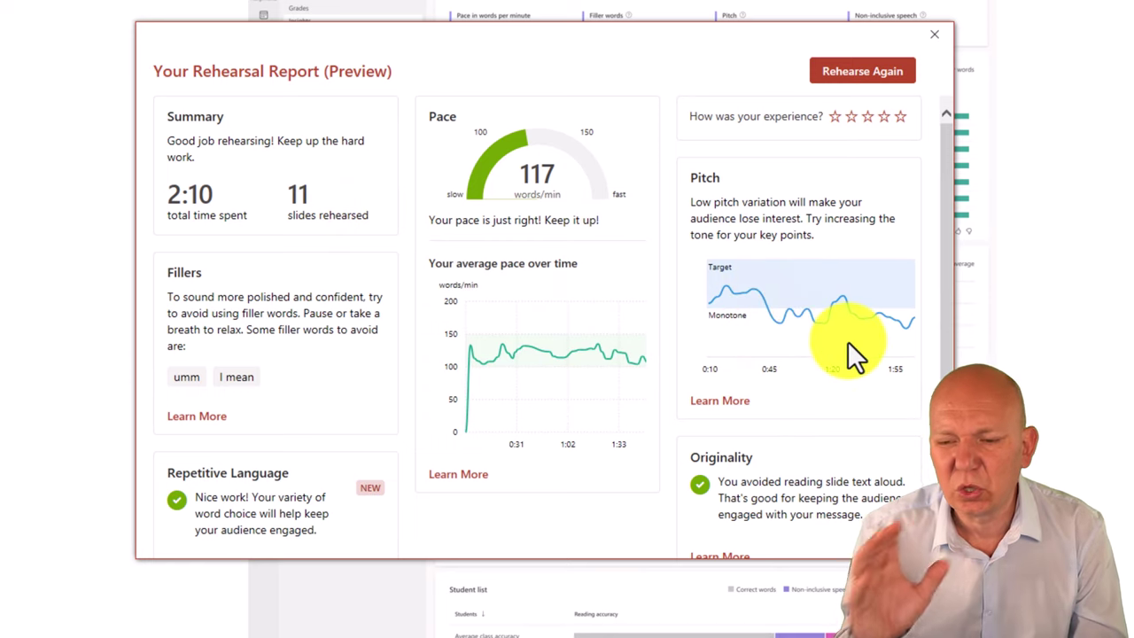
Scroll down through the Rehearsal Report to review pace, fillers, pitch and originality.
{"action": "scroll", "coordinate": [851, 332], "scroll_direction": "down", "scroll_amount": 1}
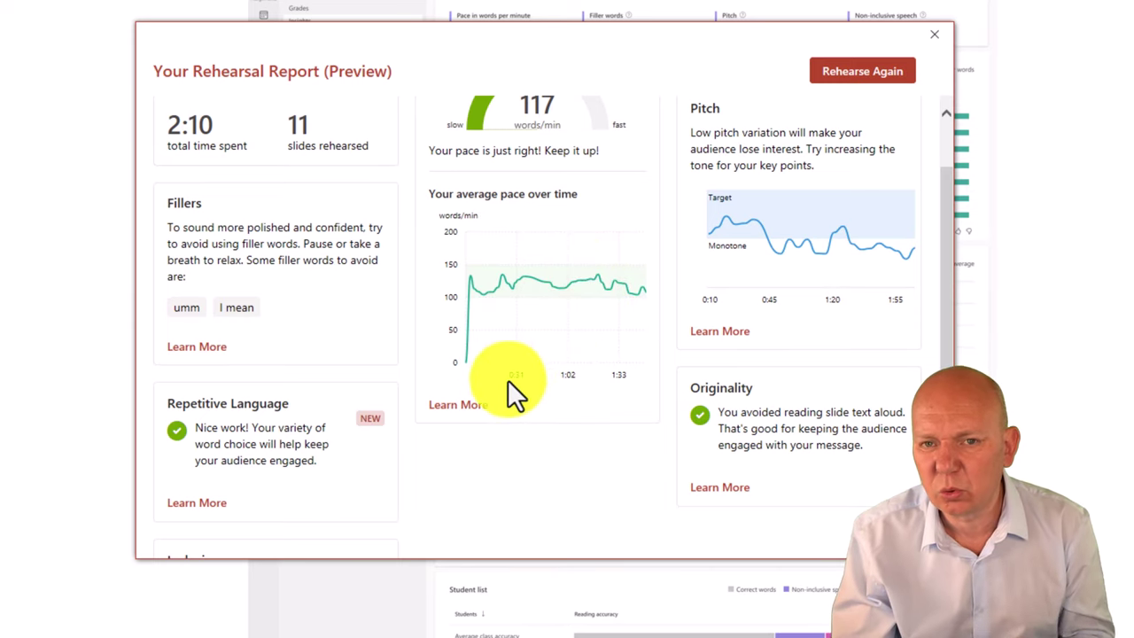
{"action": "scroll", "coordinate": [600, 439], "scroll_direction": "down", "scroll_amount": 3}
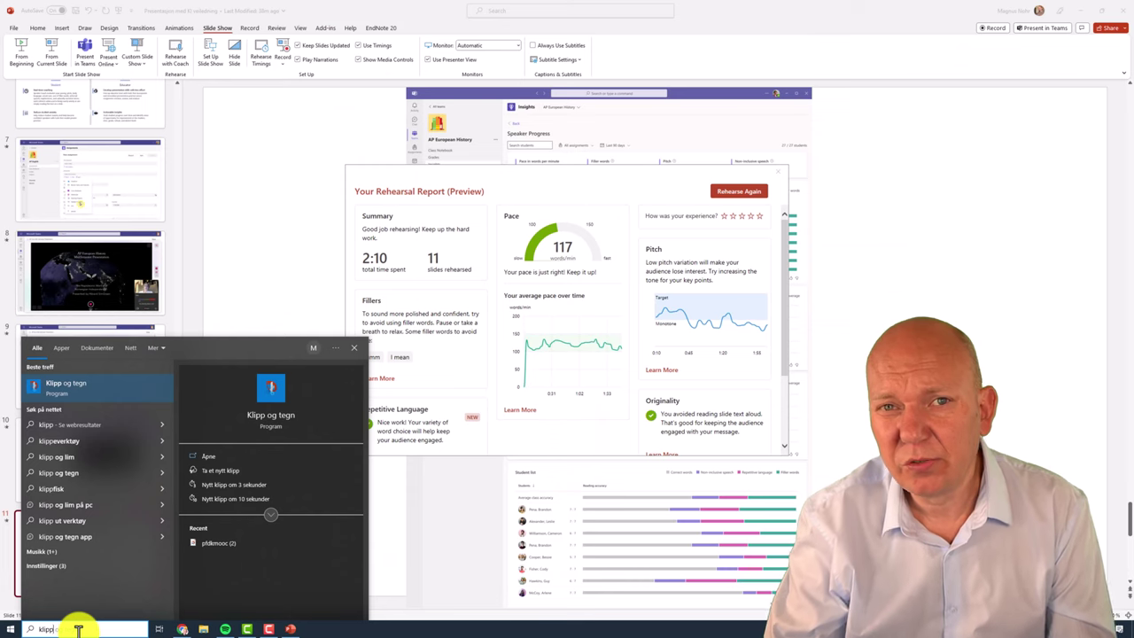
Snip a rectangle around the Rehearsal Report with Klipp og tegn and open Save As.
{"action": "left_click", "coordinate": [86, 390]}
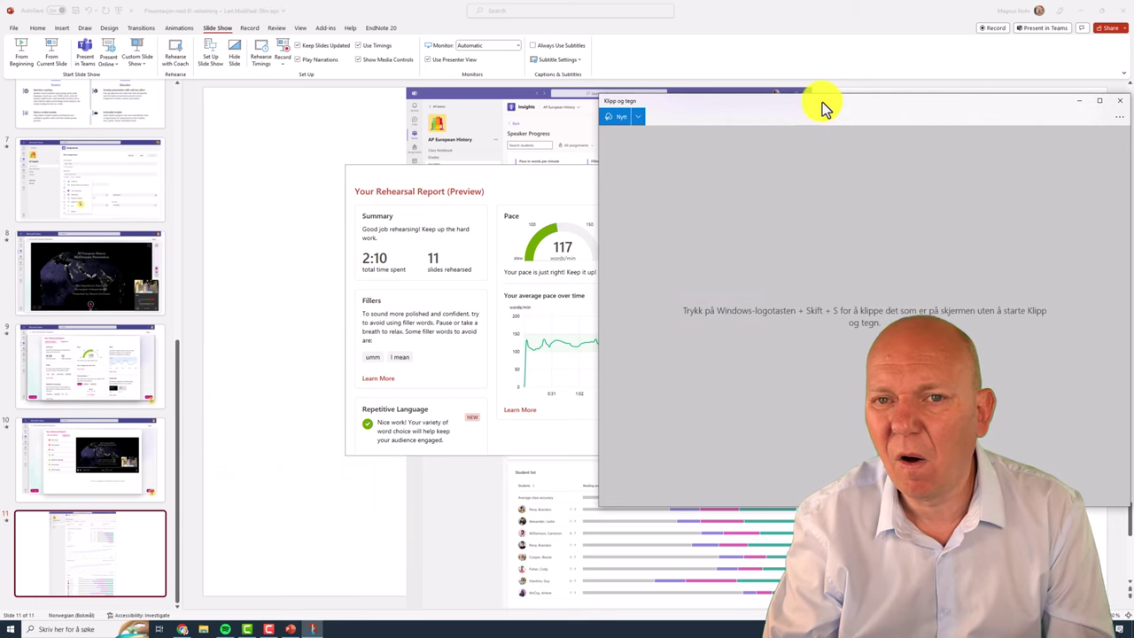
{"action": "left_click_drag", "start_coordinate": [823, 105], "coordinate": [938, 98]}
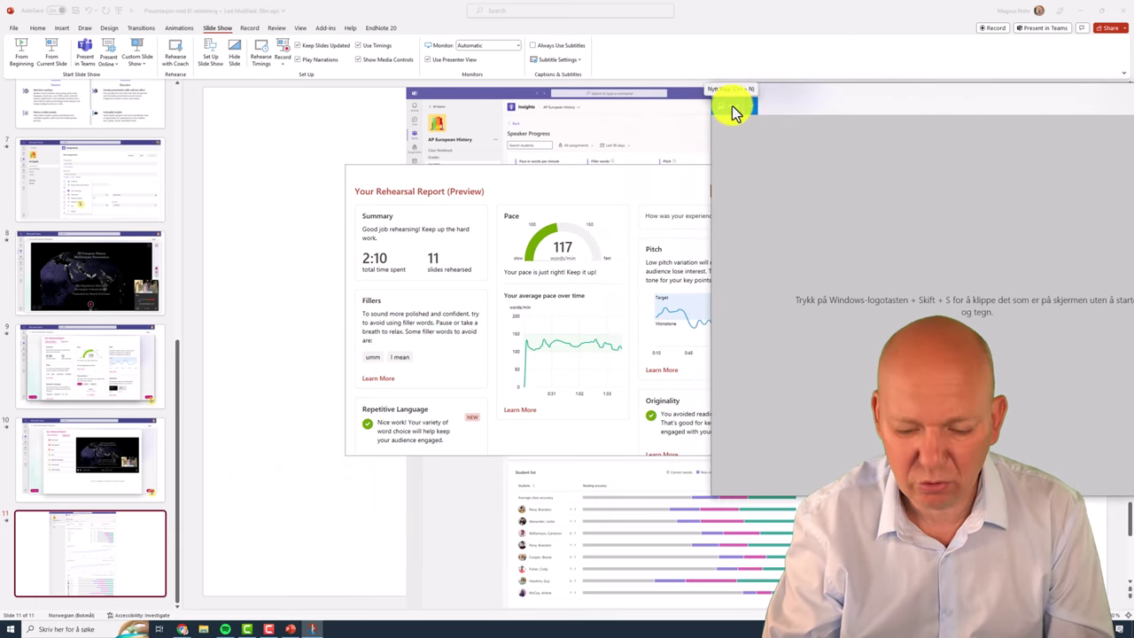
{"action": "key", "text": "shift+super+s"}
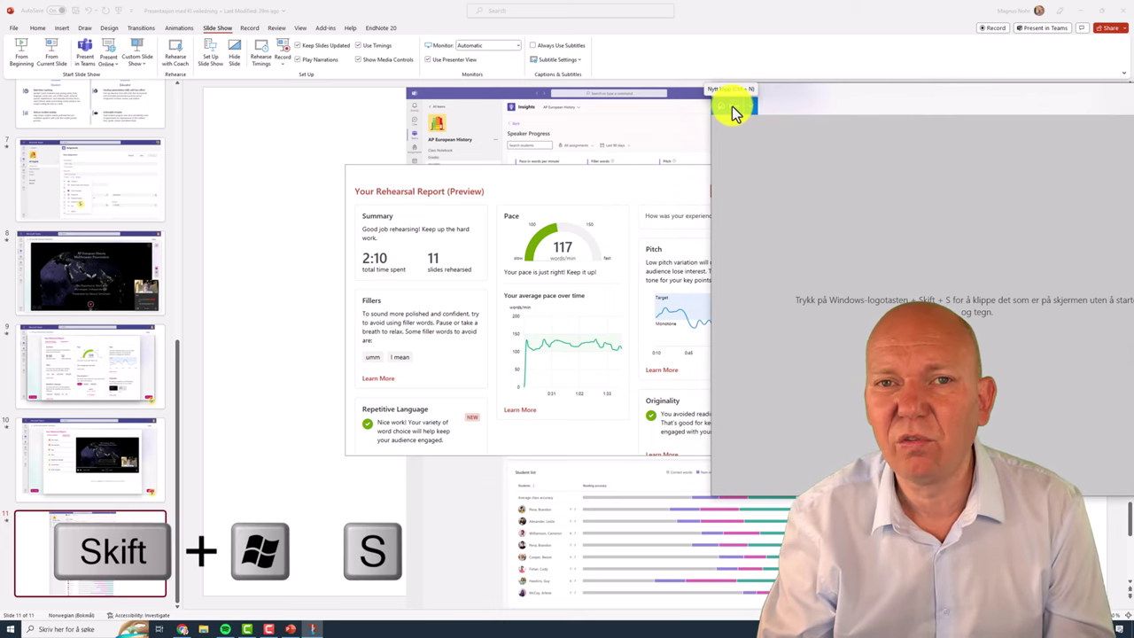
{"action": "key", "text": "super+shift+s"}
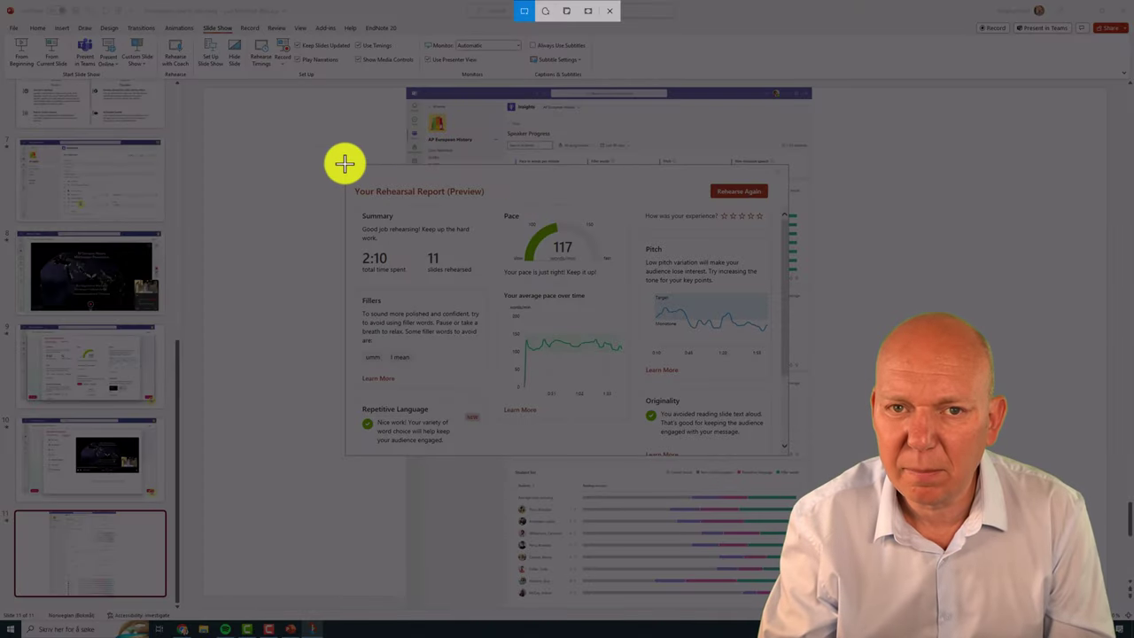
{"action": "left_click_drag", "start_coordinate": [345, 163], "coordinate": [786, 457]}
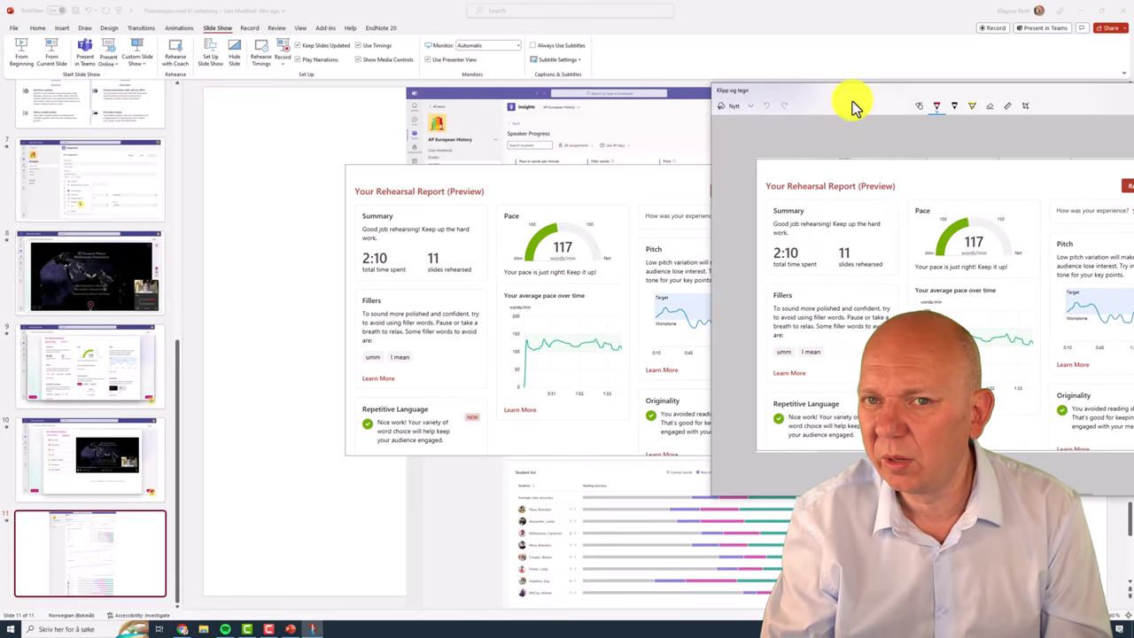
{"action": "left_click_drag", "start_coordinate": [805, 97], "coordinate": [663, 64]}
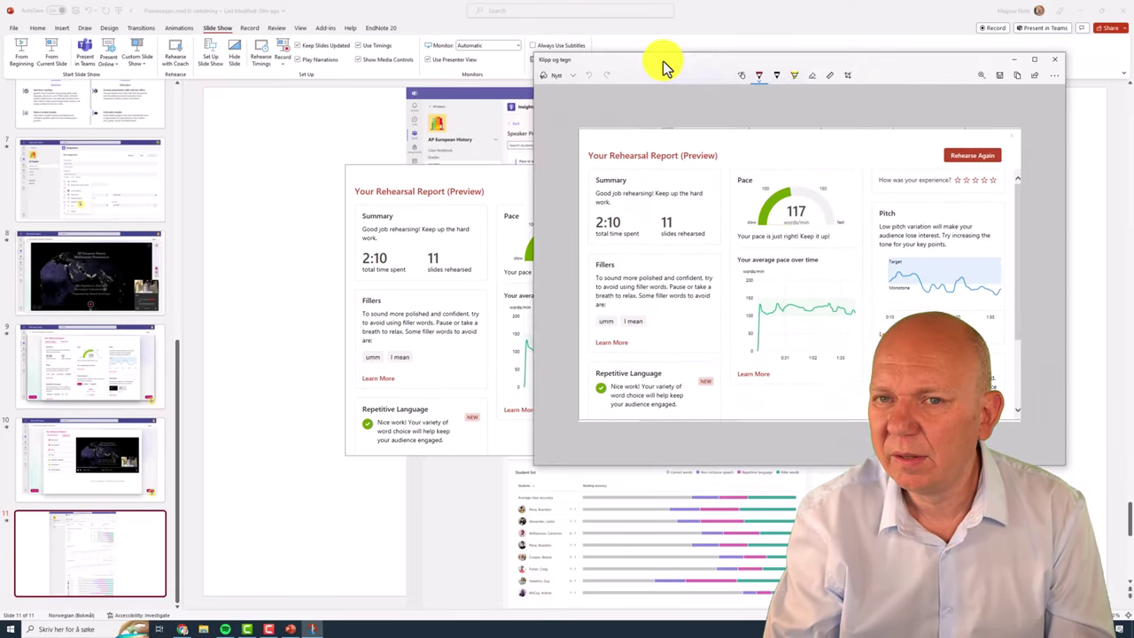
{"action": "left_click", "coordinate": [1001, 78]}
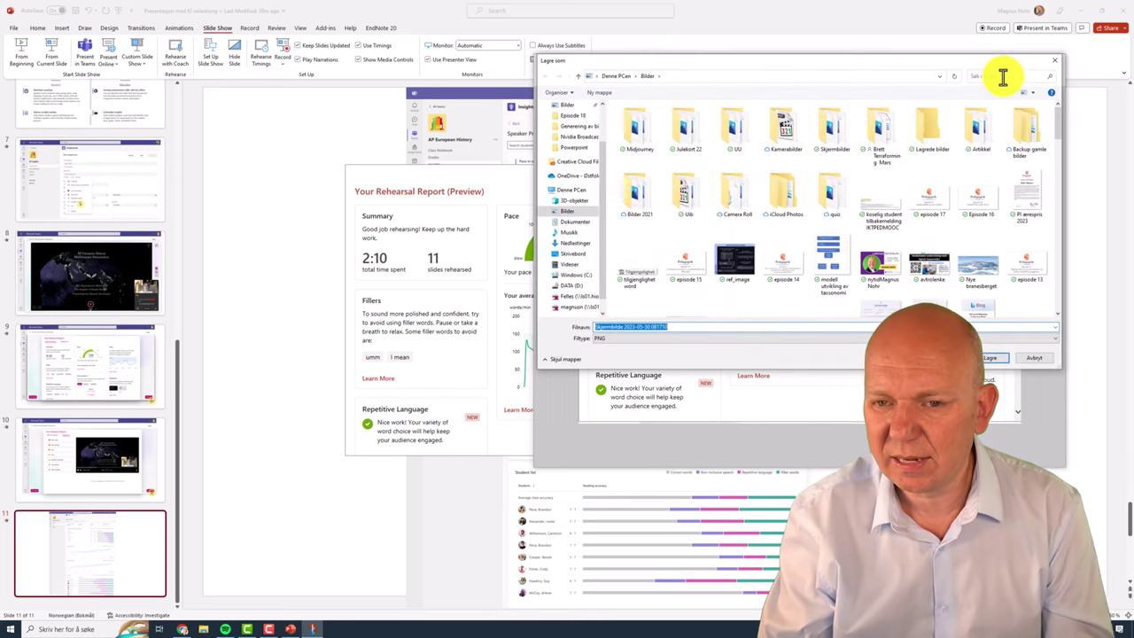
Save the Rehearsal Report screenshot as a PNG in the Bilder folder with its default name.
{"action": "left_click", "coordinate": [998, 359]}
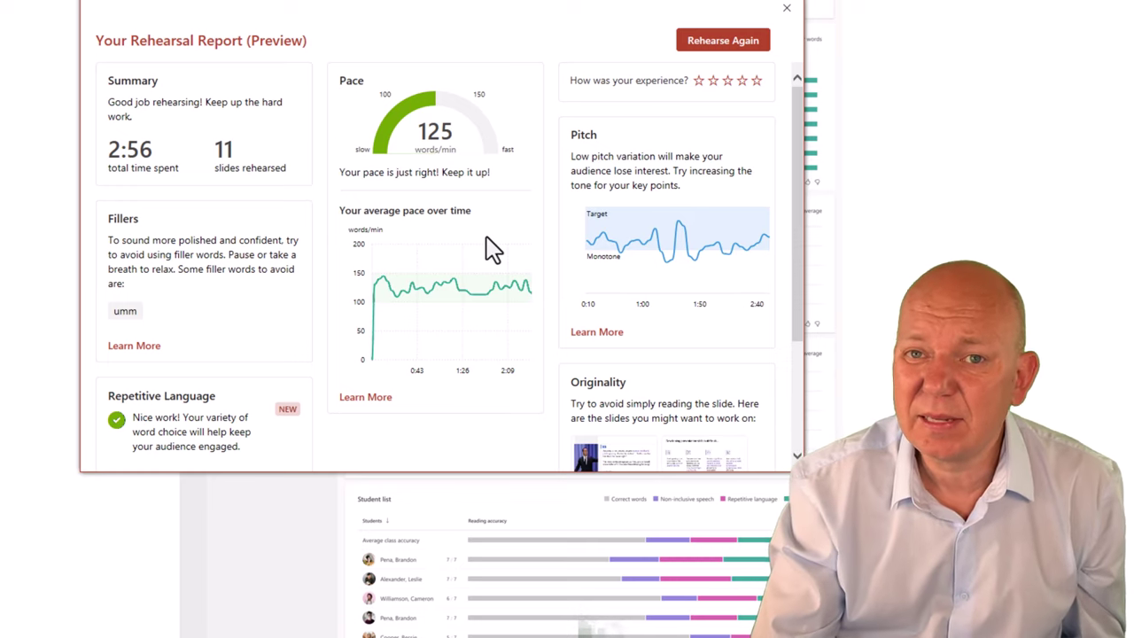
{"action": "scroll", "coordinate": [493, 251], "scroll_direction": "down", "scroll_amount": 3}
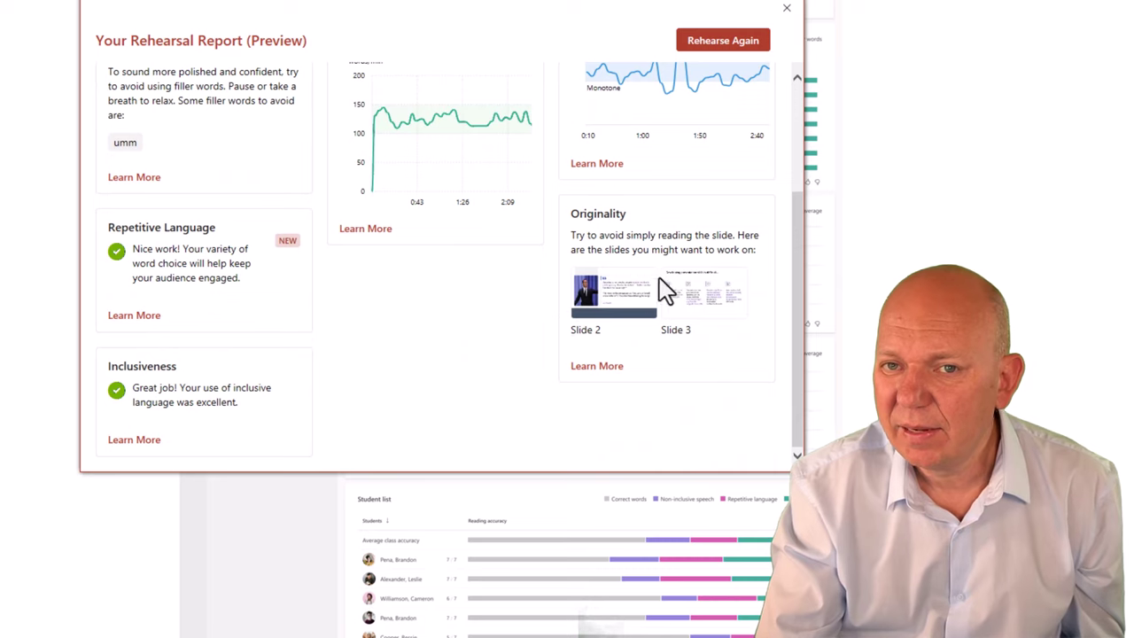